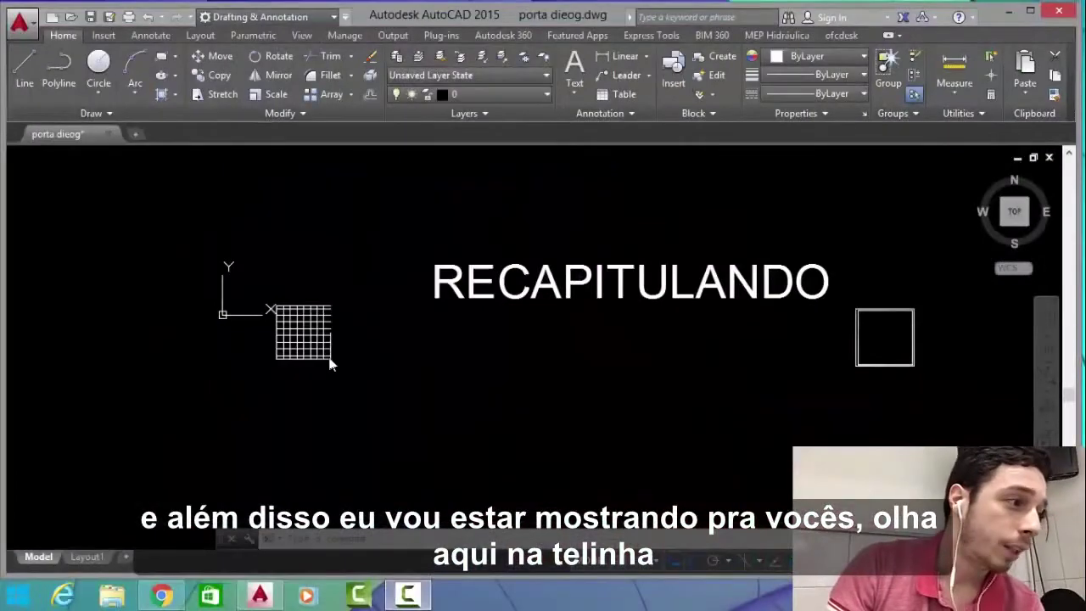
# Zoom and pan until the RECAPITULANDO title and the double-lined square fill the view
pyautogui.scroll(5, 323, 363)
pyautogui.moveTo(310, 339)
pyautogui.mouseDown(button='middle')
pyautogui.moveTo(341, 252)
pyautogui.moveTo(427, 308)
pyautogui.mouseUp(button='middle')
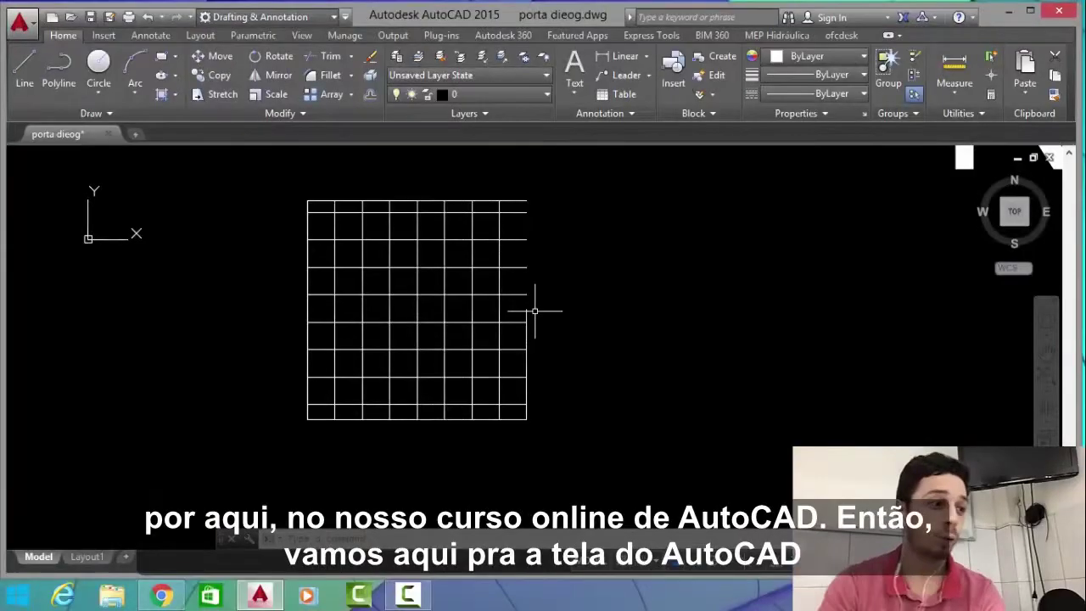
pyautogui.scroll(-3, 679, 284)
pyautogui.scroll(-2, 730, 294)
pyautogui.moveTo(732, 296); pyautogui.dragTo(541, 305, button='middle')
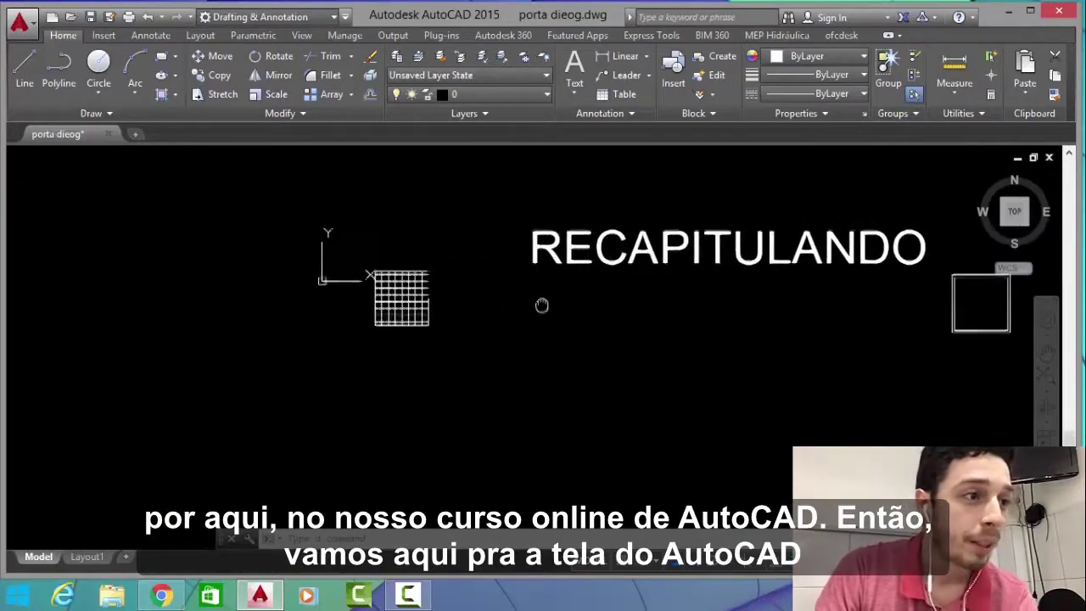
pyautogui.moveTo(861, 317); pyautogui.dragTo(767, 313, button='middle')
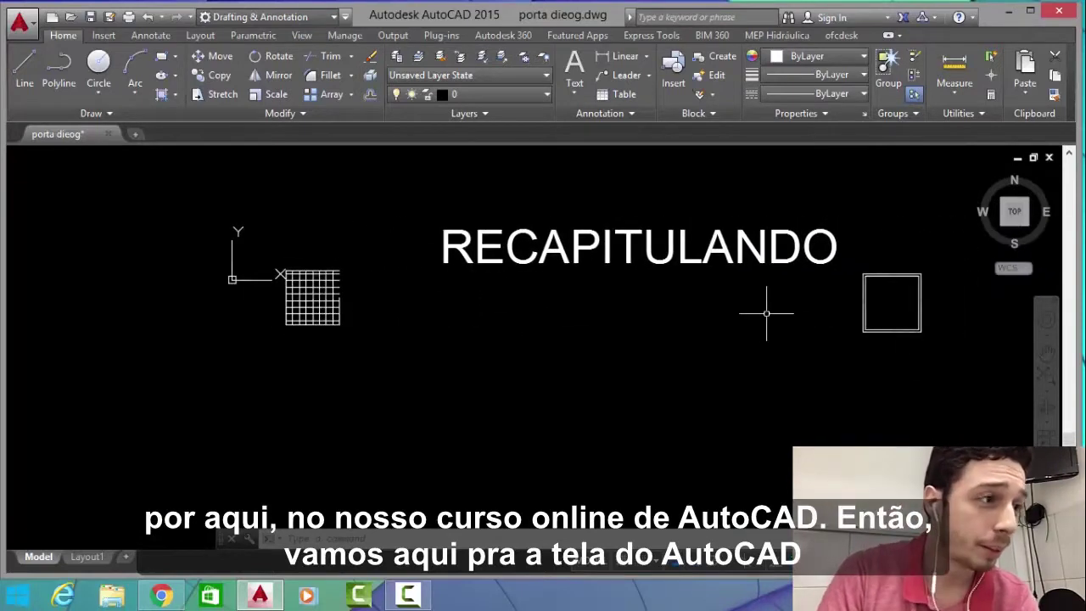
pyautogui.scroll(2, 908, 305)
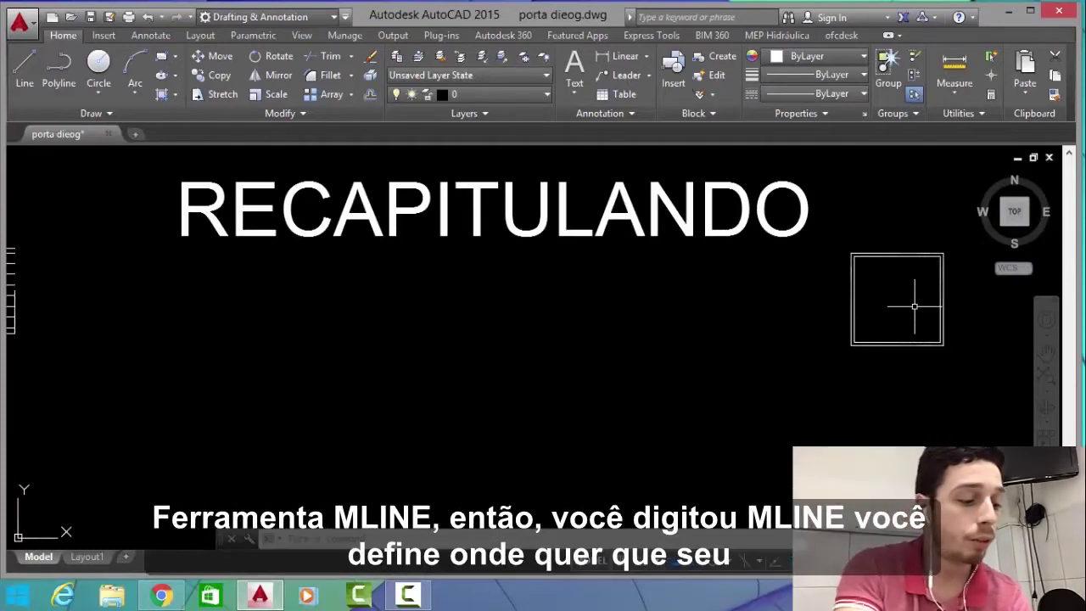
# Start the multiline command and set its scale to 0.15
pyautogui.write('MLINE')
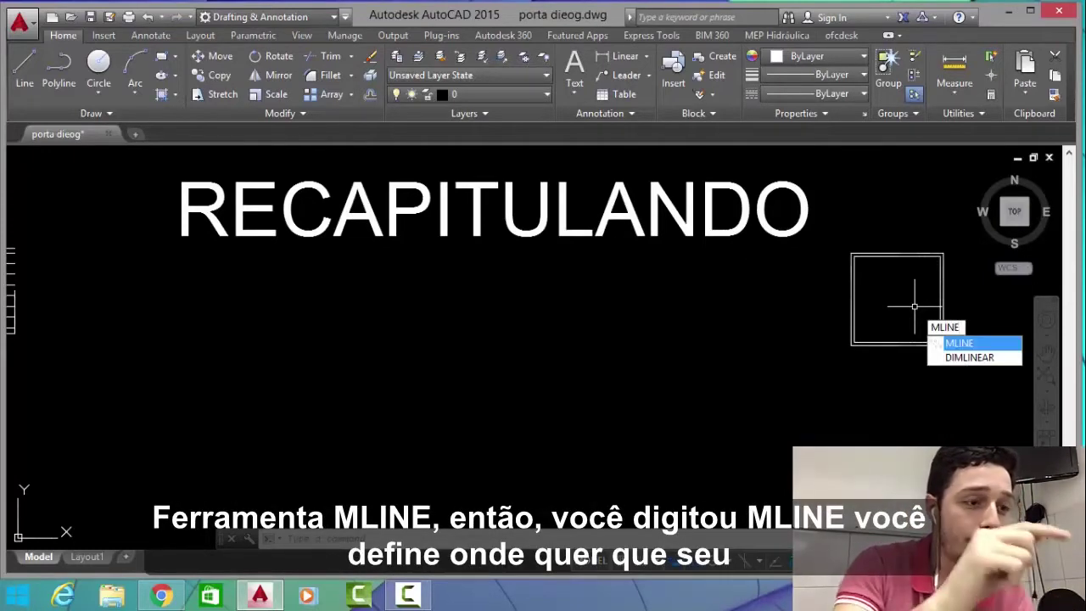
pyautogui.press('Return')
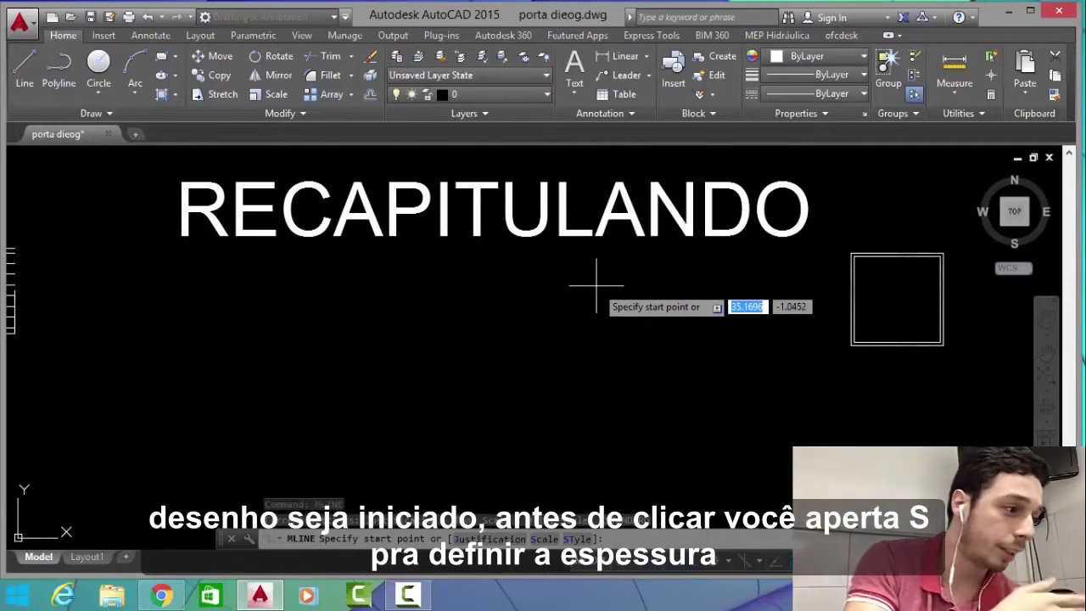
pyautogui.write('s')
pyautogui.press('Return')
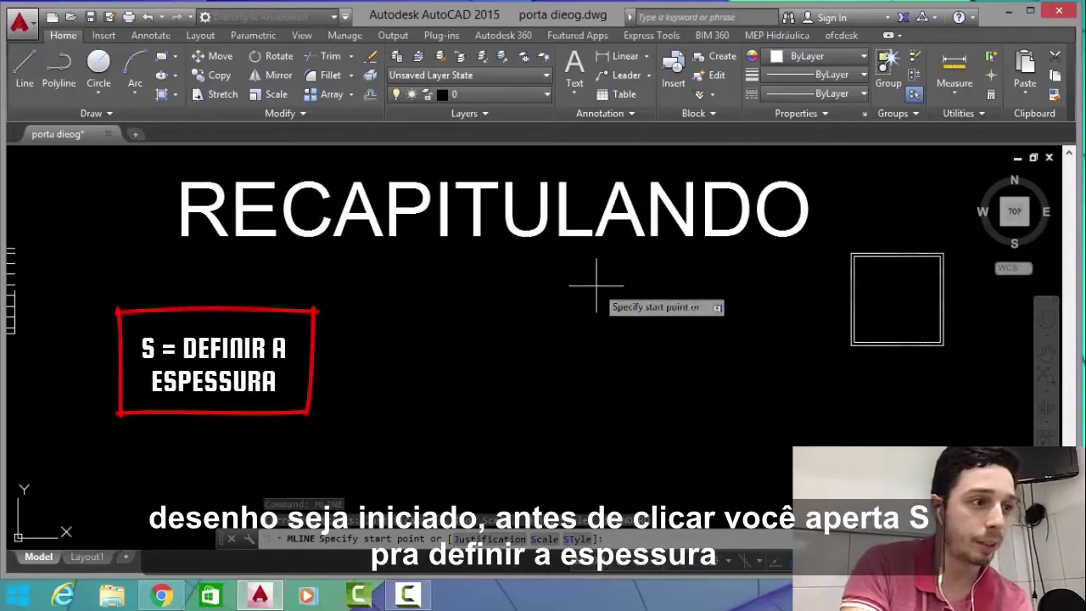
pyautogui.write('.15')
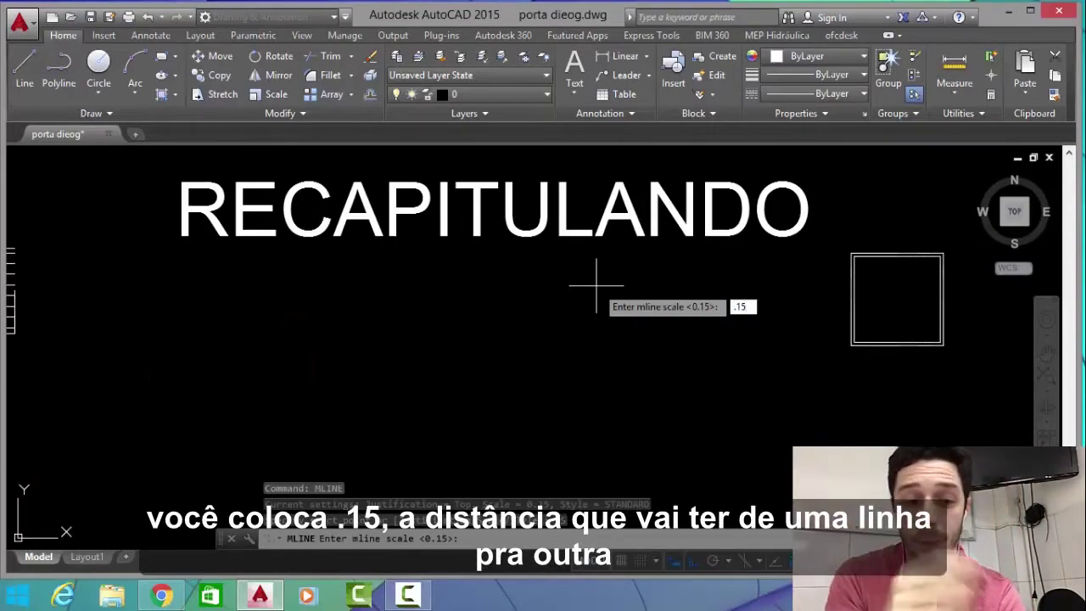
pyautogui.press('Return')
# Draw a closed 5-by-5 multiline square below the title
pyautogui.click(595, 286)
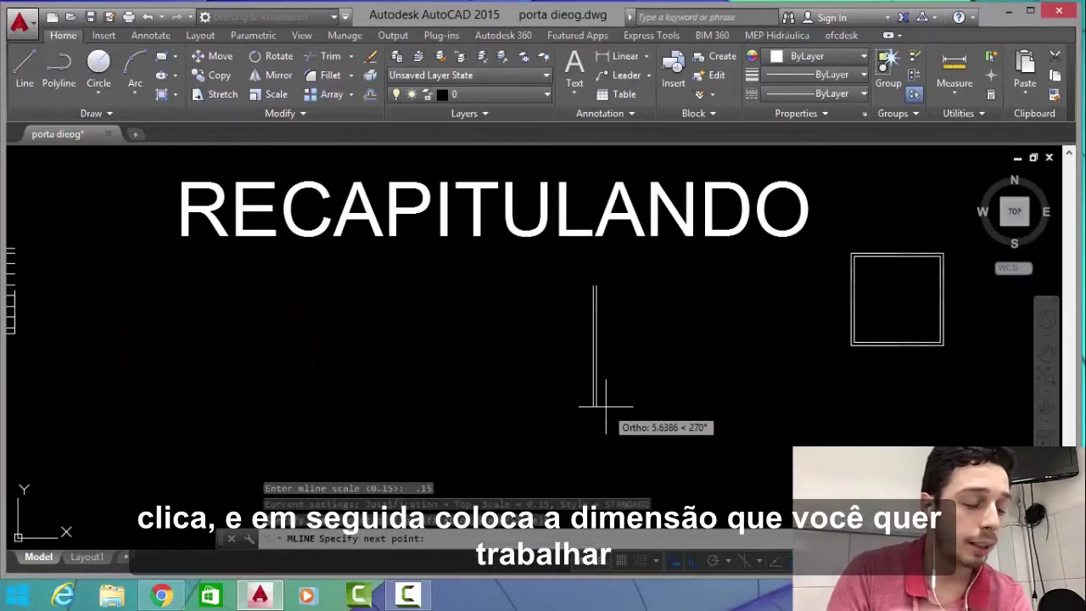
pyautogui.write('5')
pyautogui.press('Return')
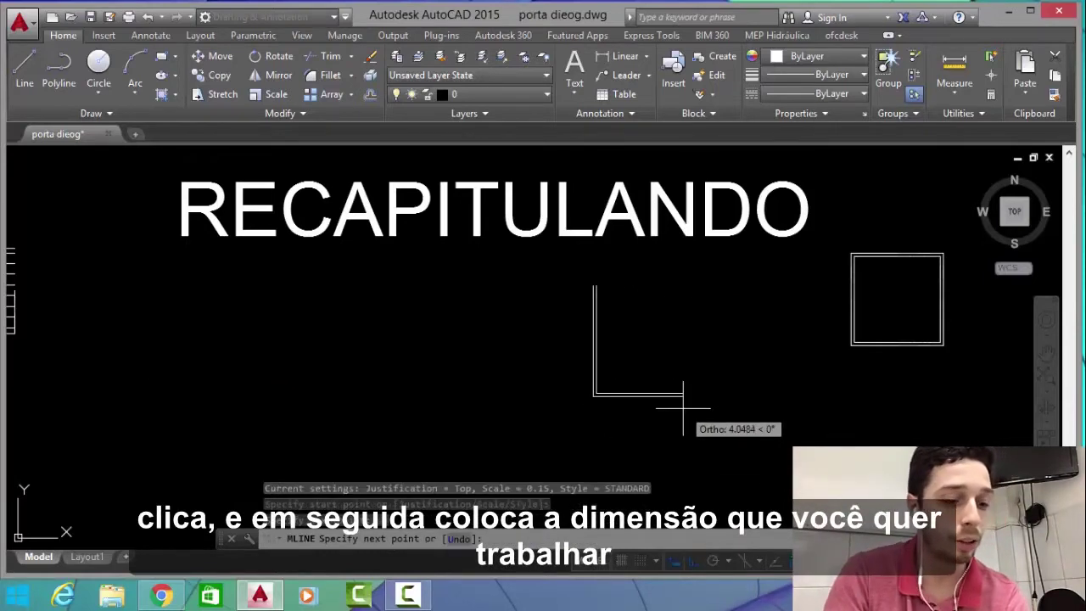
pyautogui.write('5')
pyautogui.press('Return')
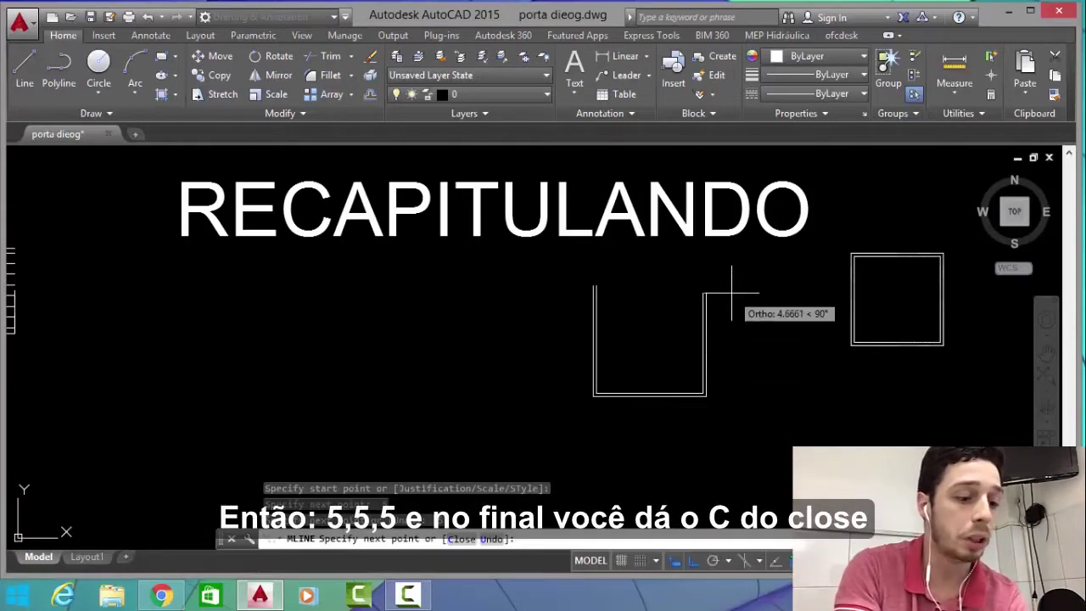
pyautogui.write('5')
pyautogui.press('Return')
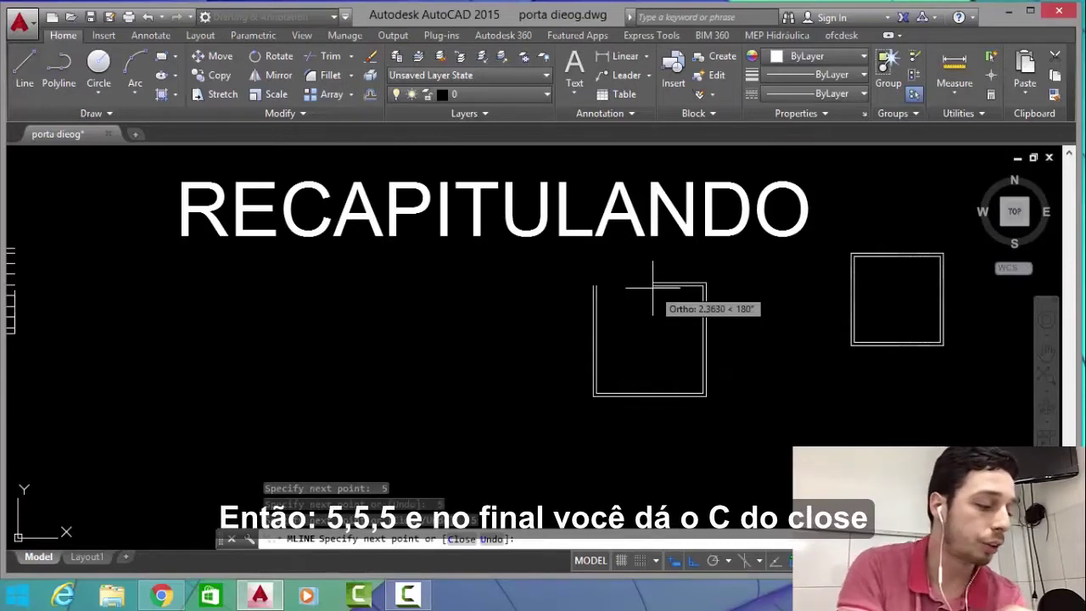
pyautogui.write('c')
pyautogui.press('Return')
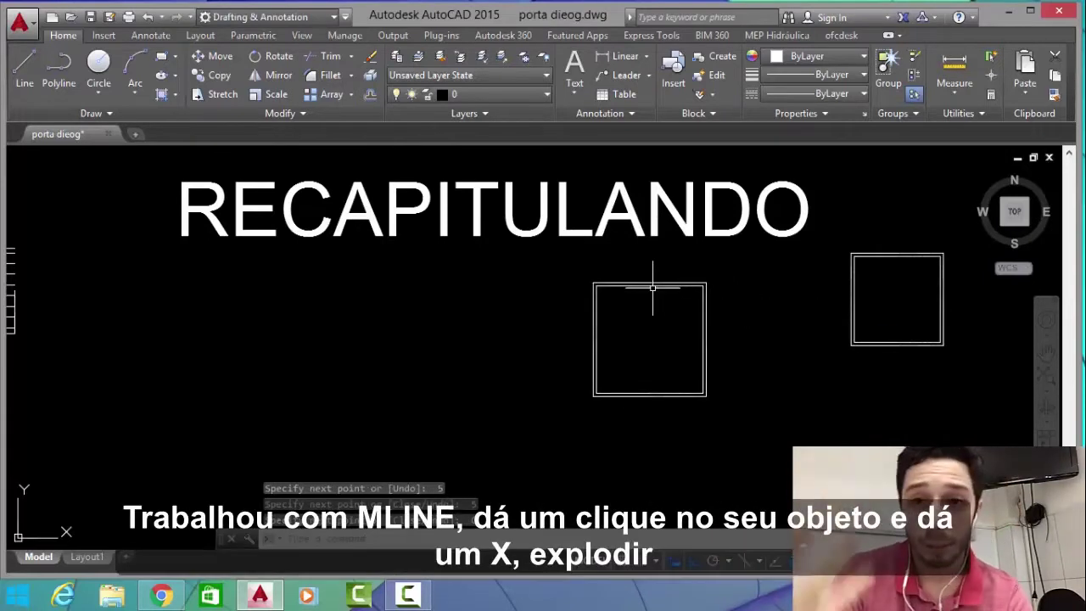
# Explode the new multiline square into separate lines
pyautogui.click(652, 287)
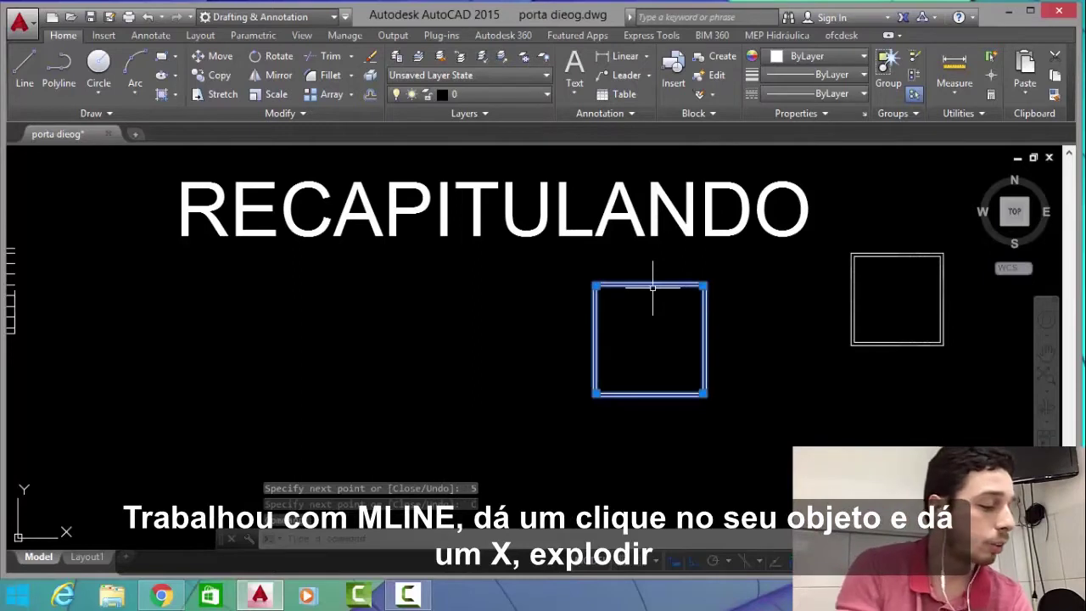
pyautogui.write('x')
pyautogui.press('Return')
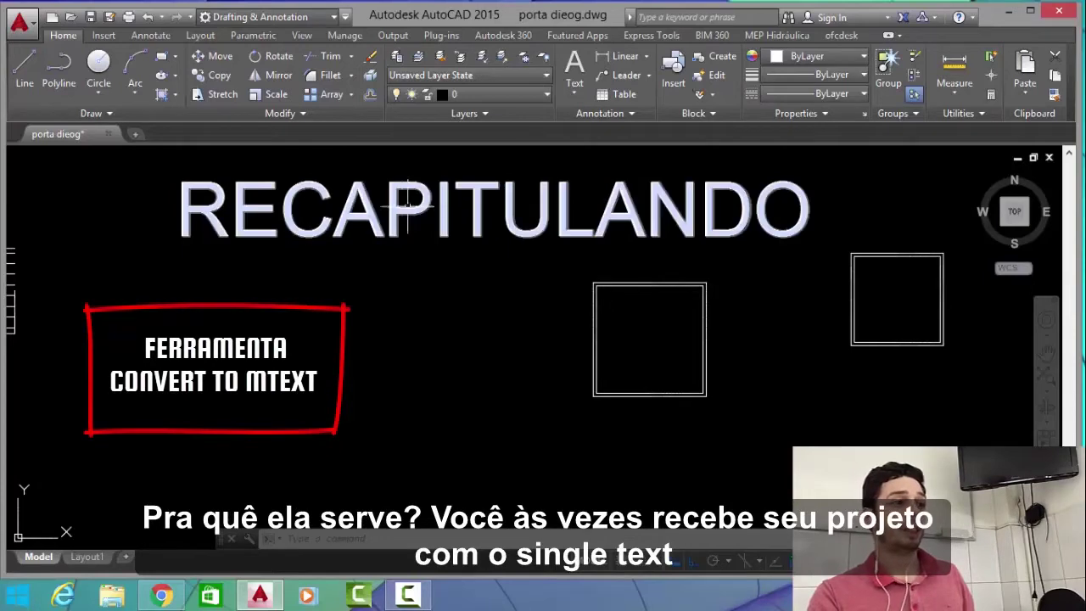
# Delete the RECAPITULANDO heading text
pyautogui.scroll(-2, 217, 208)
pyautogui.scroll(2, 218, 203)
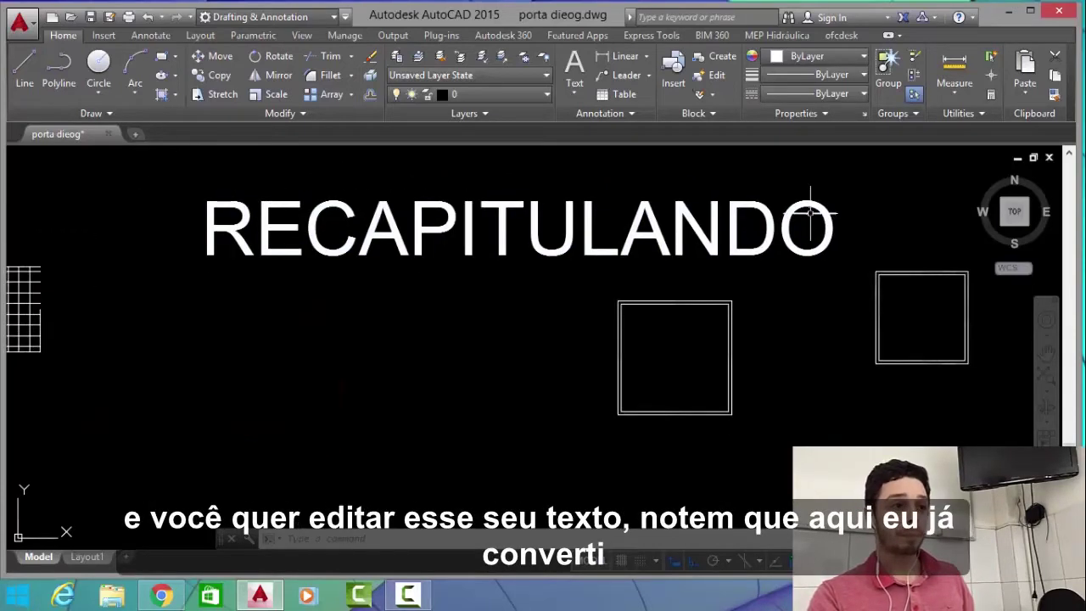
pyautogui.click(713, 204)
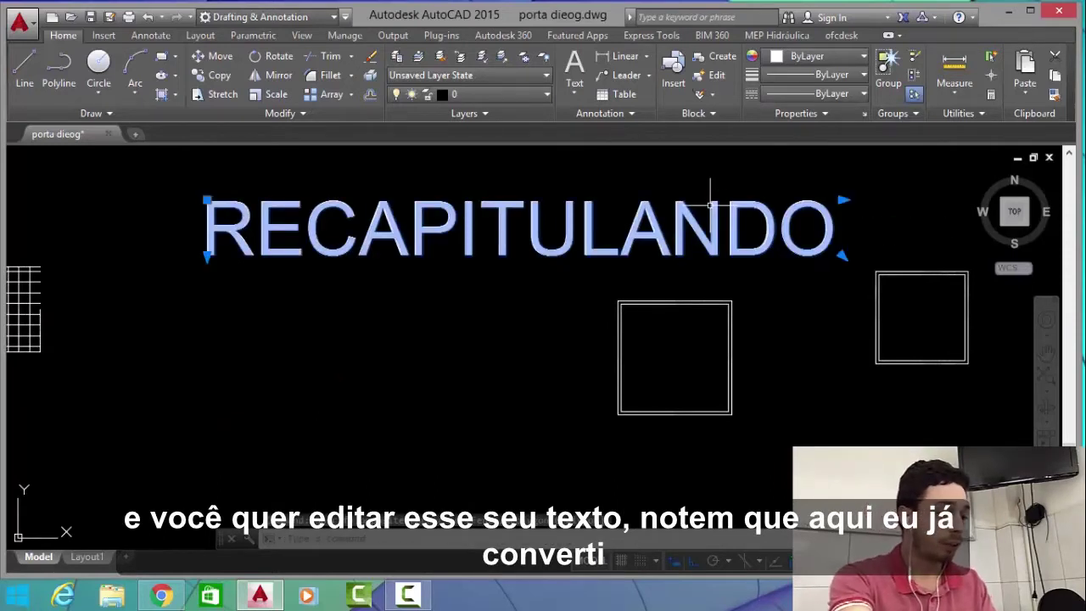
pyautogui.press('Escape')
pyautogui.moveTo(711, 204); pyautogui.dragTo(685, 186, button='middle')
pyautogui.click(645, 191)
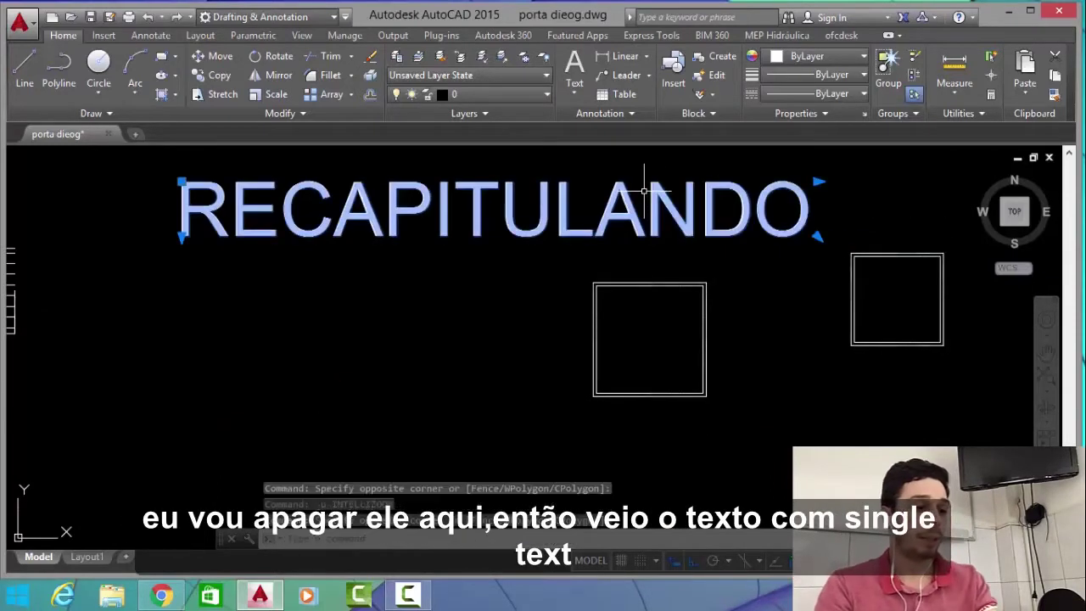
pyautogui.press('Delete')
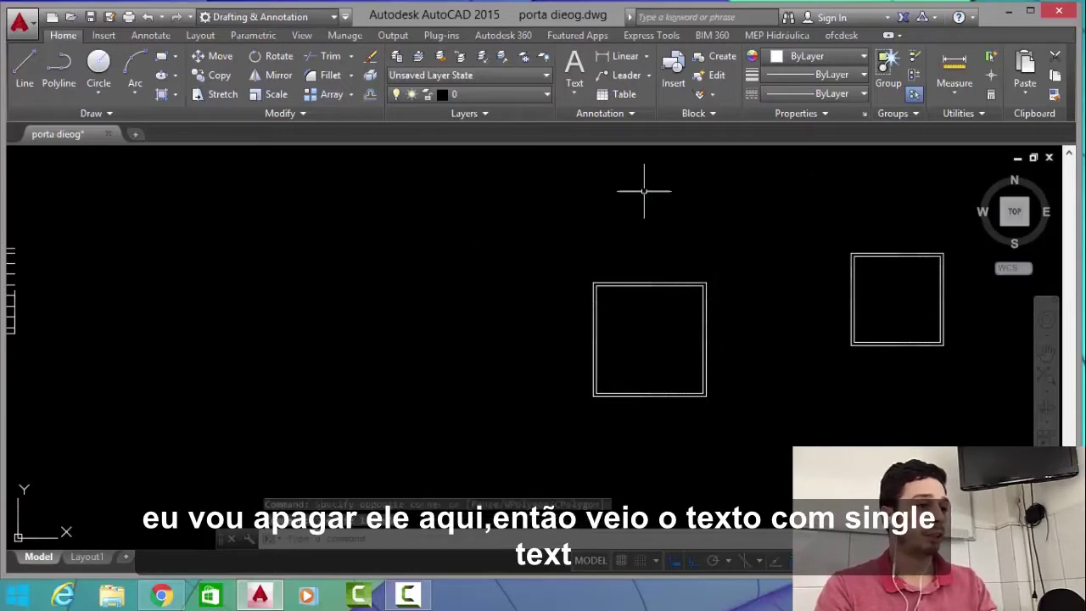
# Write single-line text 'ASGJASGAS' above the squares with zero rotation
pyautogui.write('text')
pyautogui.press('Return')
pyautogui.click(477, 210)
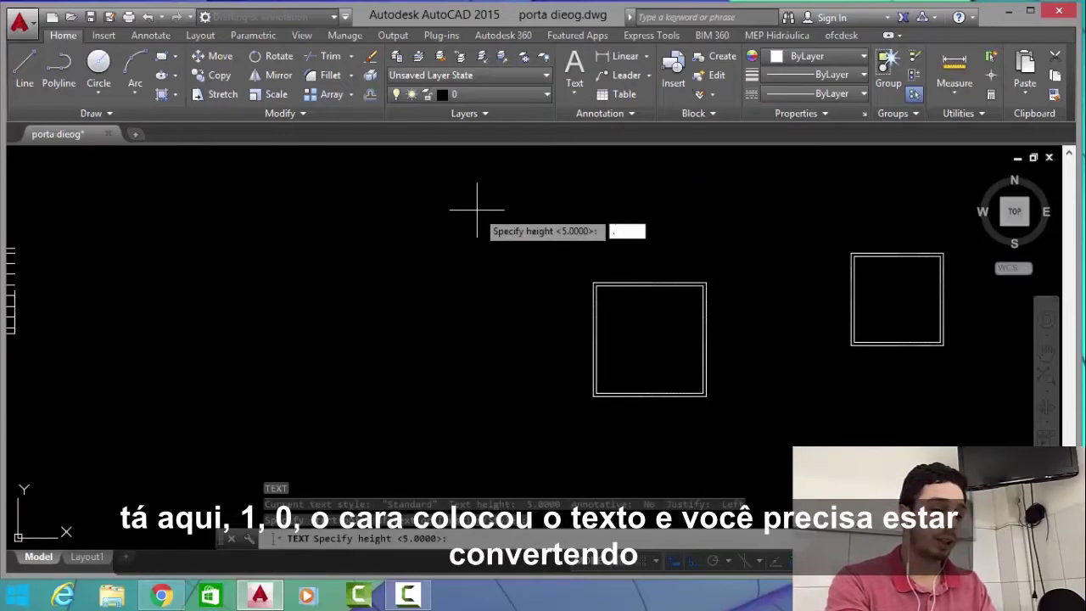
pyautogui.write('0')
pyautogui.press('Return')
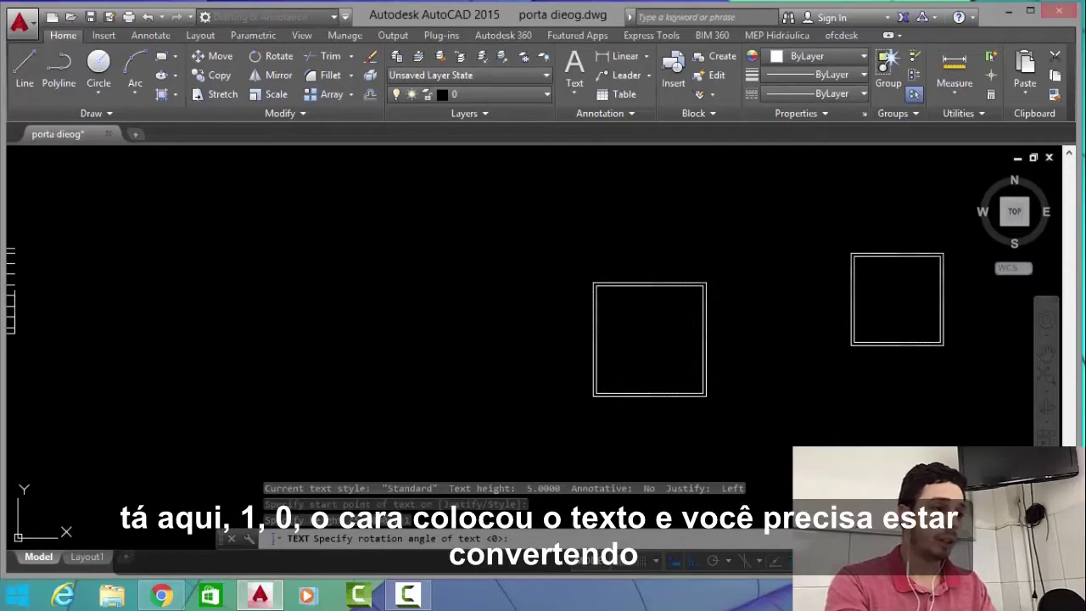
pyautogui.press('Return')
pyautogui.write('ASGJASGAS')
pyautogui.press('Return')
pyautogui.press('Return')
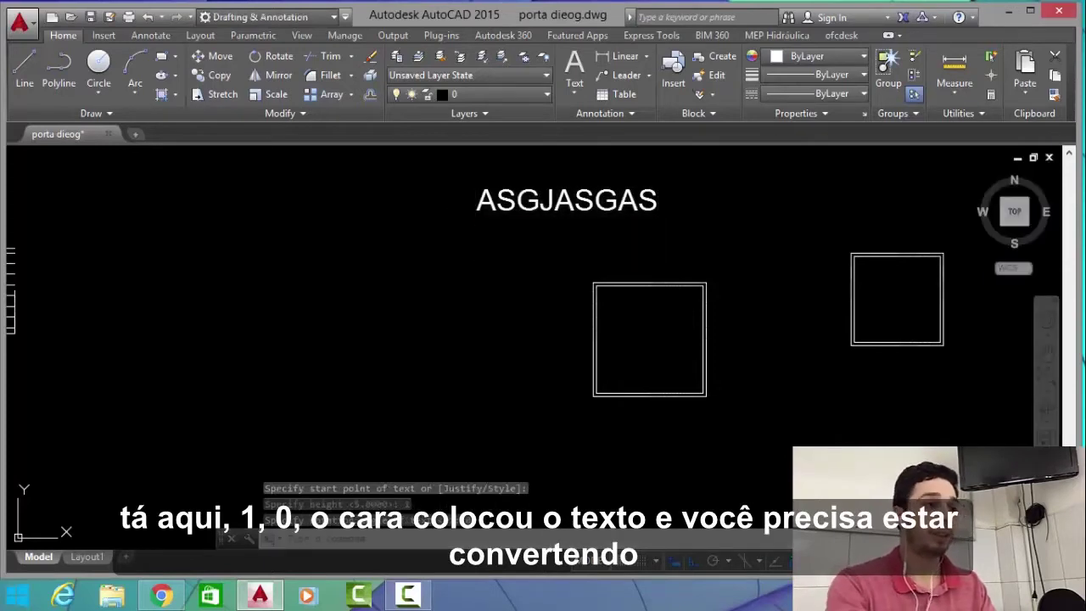
# Convert the ASGJASGAS text to multiline text with Express Tools' Convert to Mtext
pyautogui.click(661, 38)
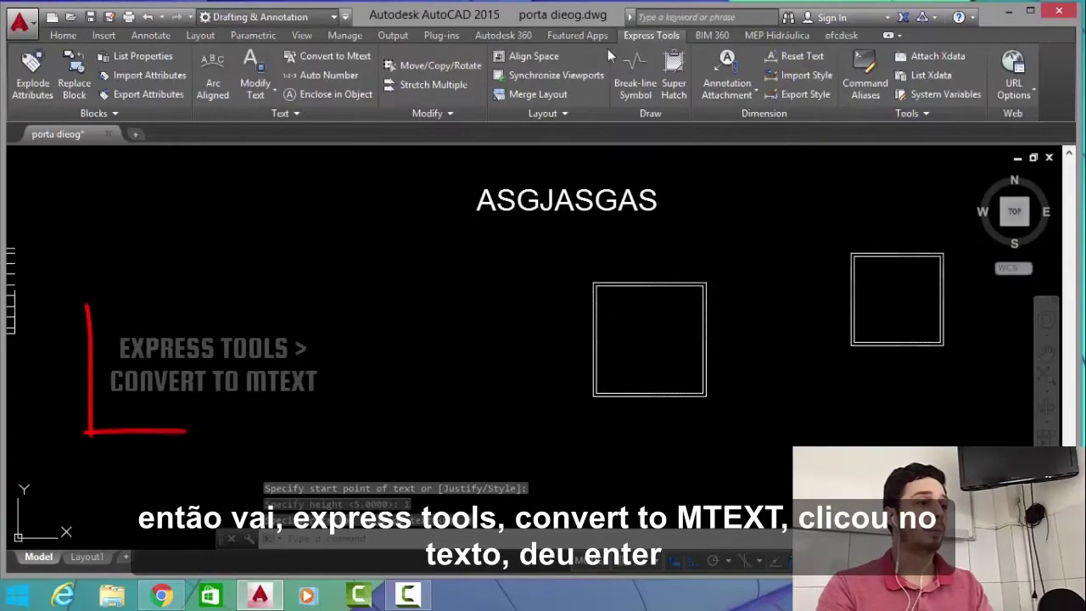
pyautogui.click(336, 57)
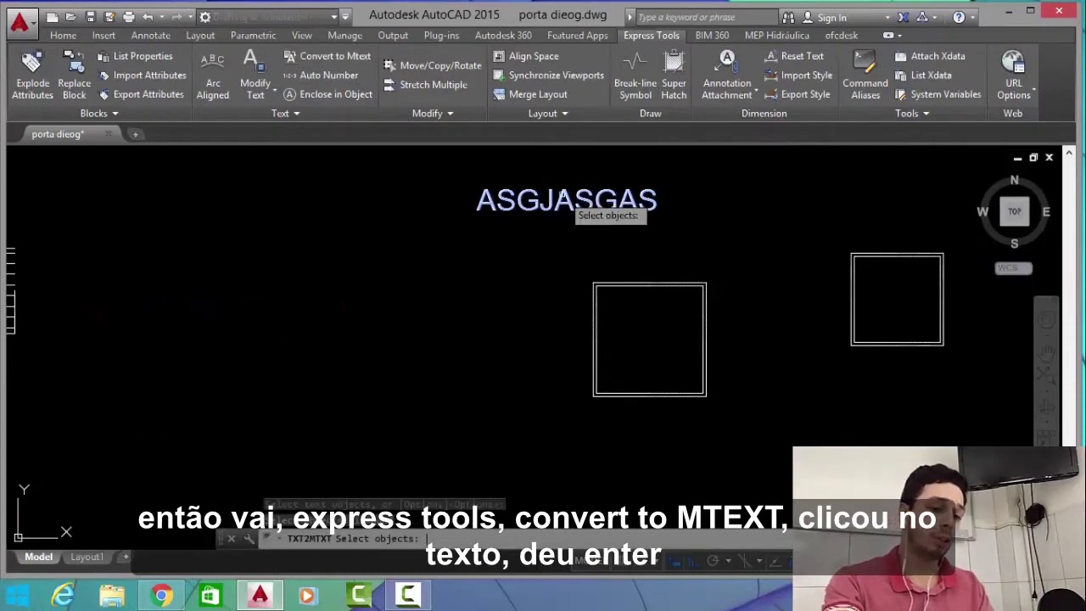
pyautogui.click(563, 199)
pyautogui.press('Return')
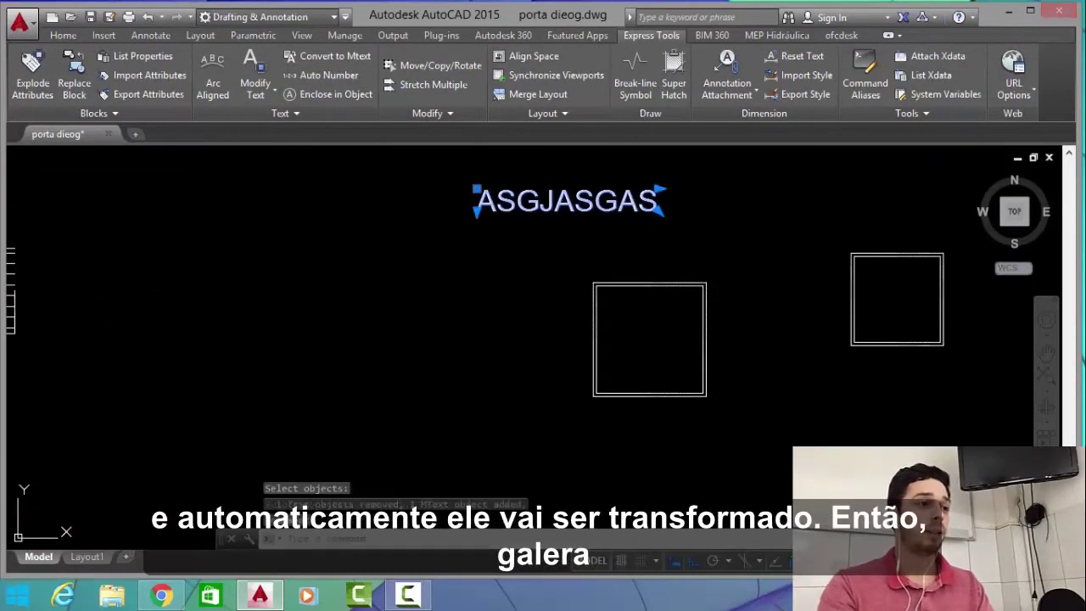
# Open the ASGJASGAS text in the Text Editor to confirm it is MText, then close it
pyautogui.doubleClick(567, 201)
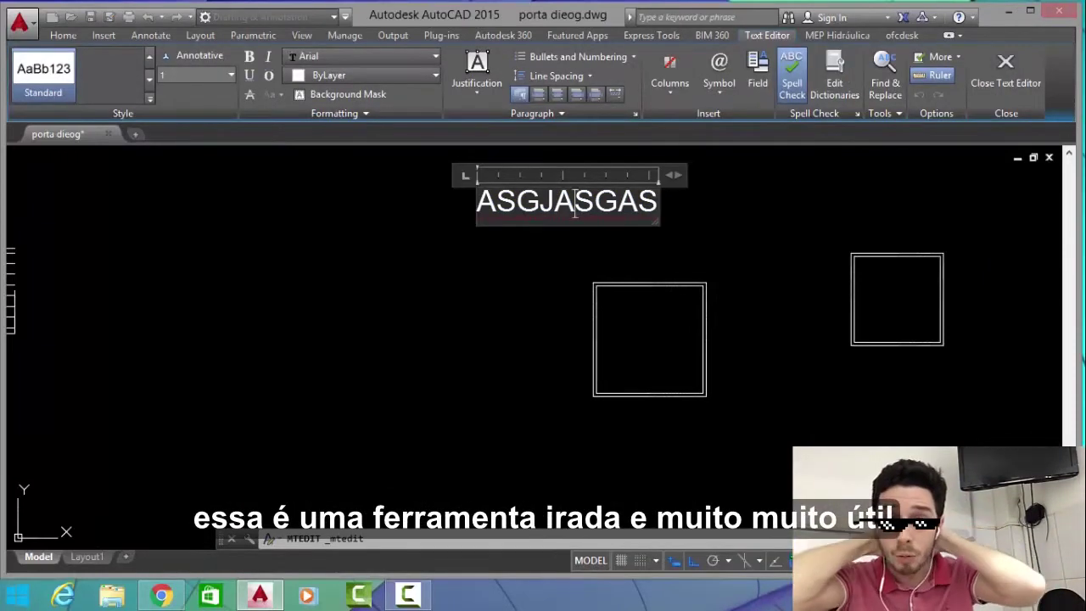
pyautogui.press('Escape')
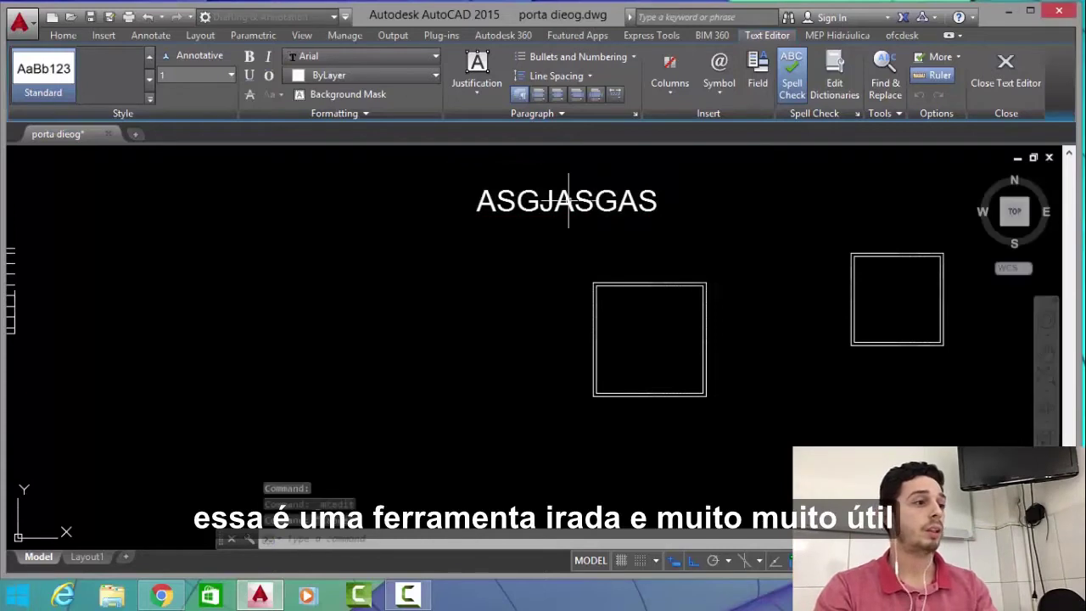
pyautogui.scroll(-4, 346, 261)
pyautogui.moveTo(346, 261); pyautogui.dragTo(438, 264, button='middle')
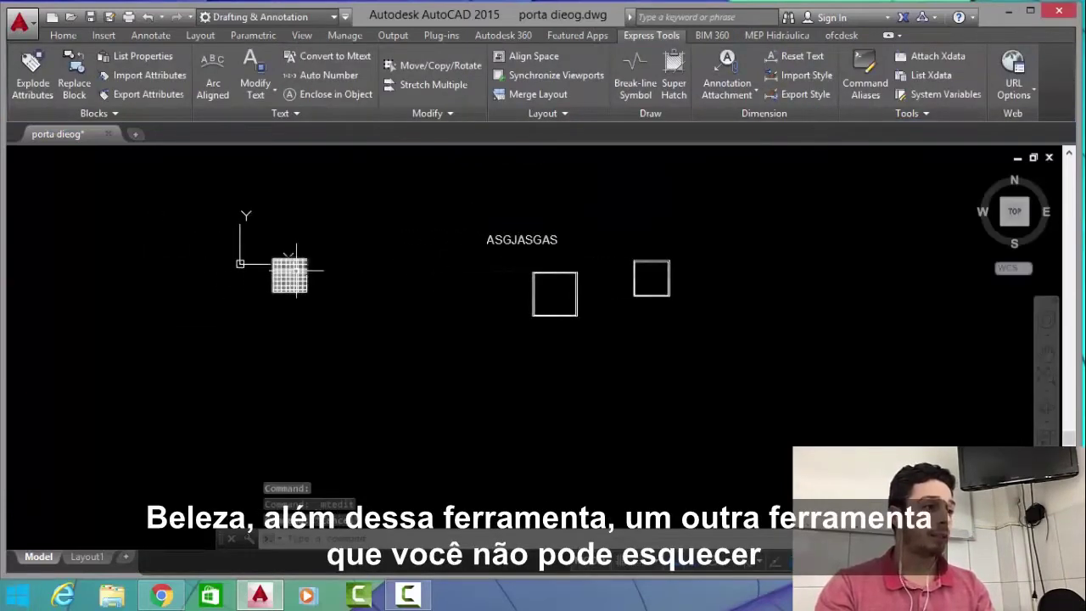
# Bring the hatched grid to the centre of the view
pyautogui.scroll(2, 280, 263)
pyautogui.scroll(3, 322, 323)
pyautogui.scroll(3, 328, 303)
pyautogui.scroll(-1, 318, 259)
pyautogui.moveTo(318, 259); pyautogui.dragTo(390, 306, button='middle')
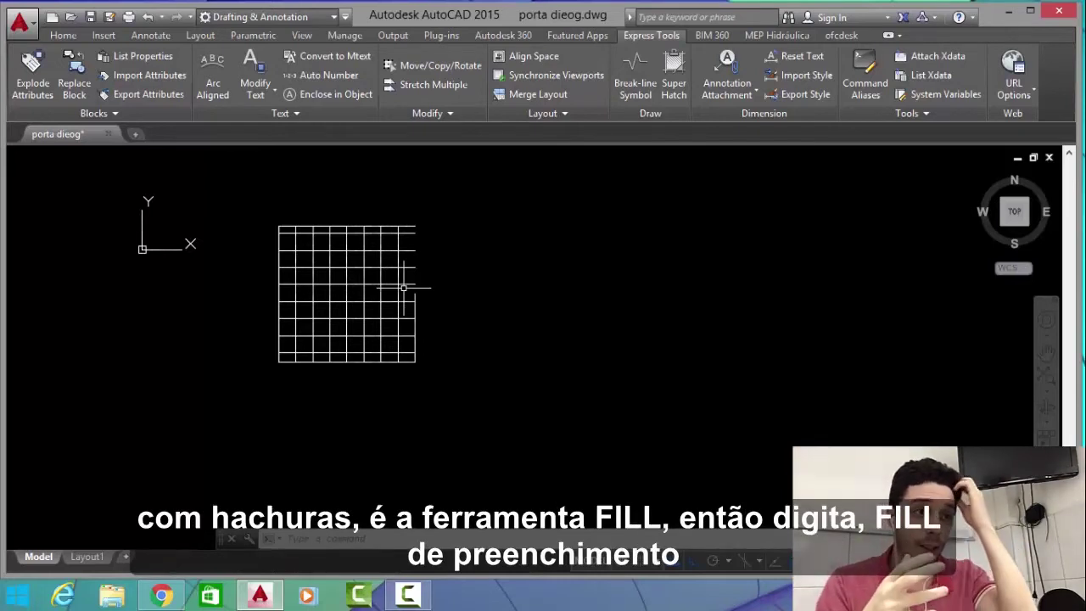
pyautogui.click(403, 289)
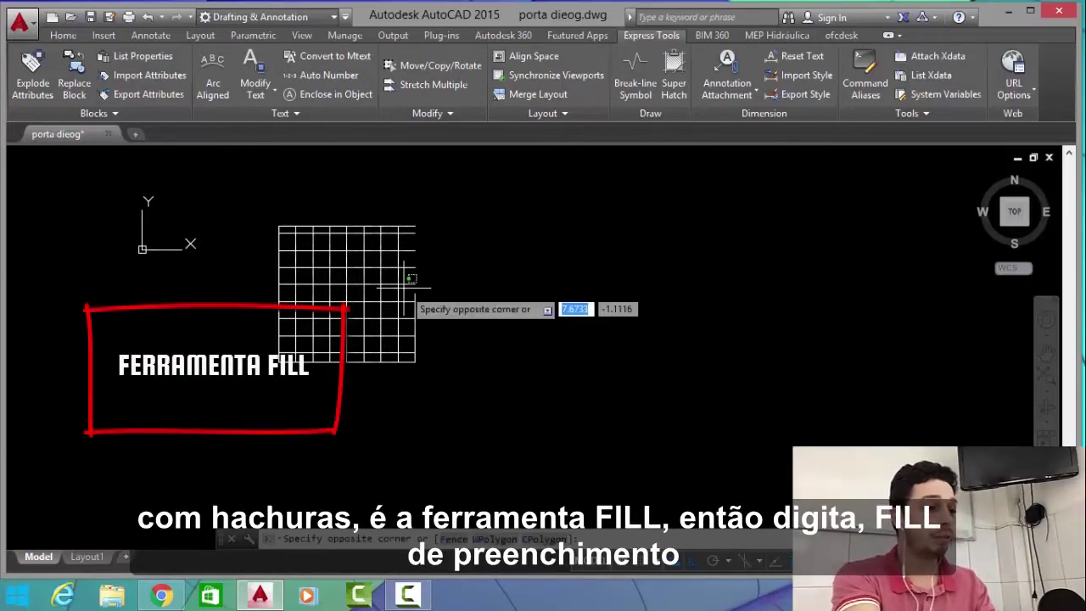
# Turn FILL display off and regenerate so the grid hatch disappears
pyautogui.write('FILL')
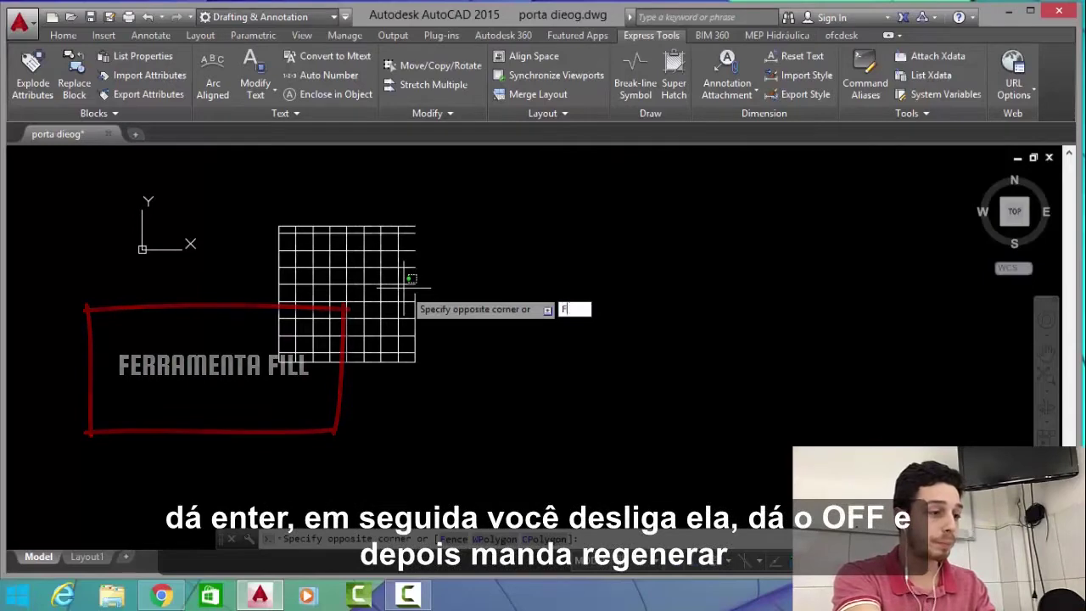
pyautogui.press('Return')
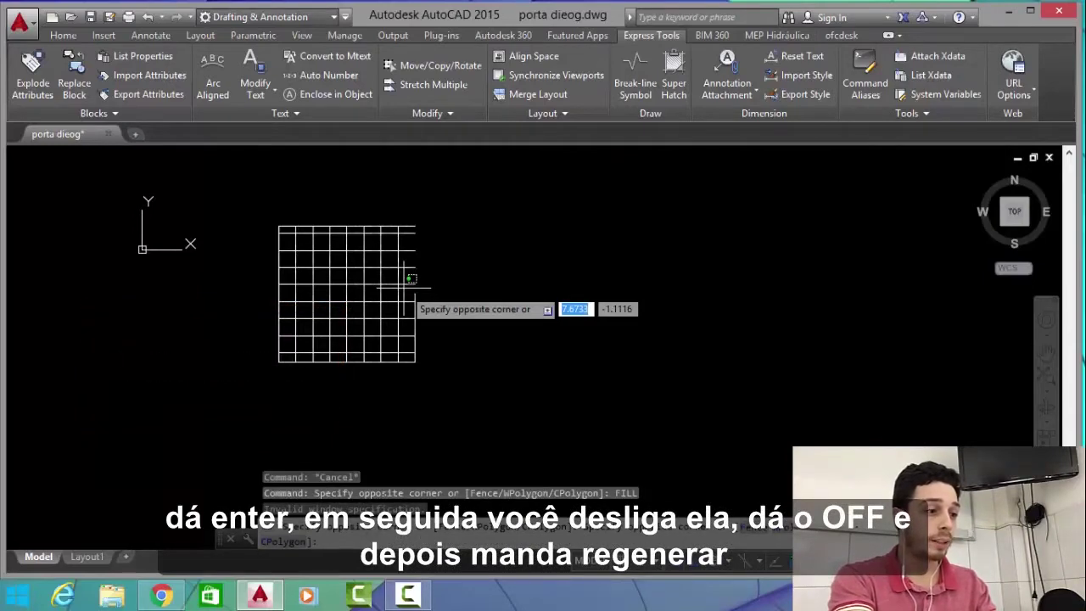
pyautogui.press('Escape')
pyautogui.write('FILL')
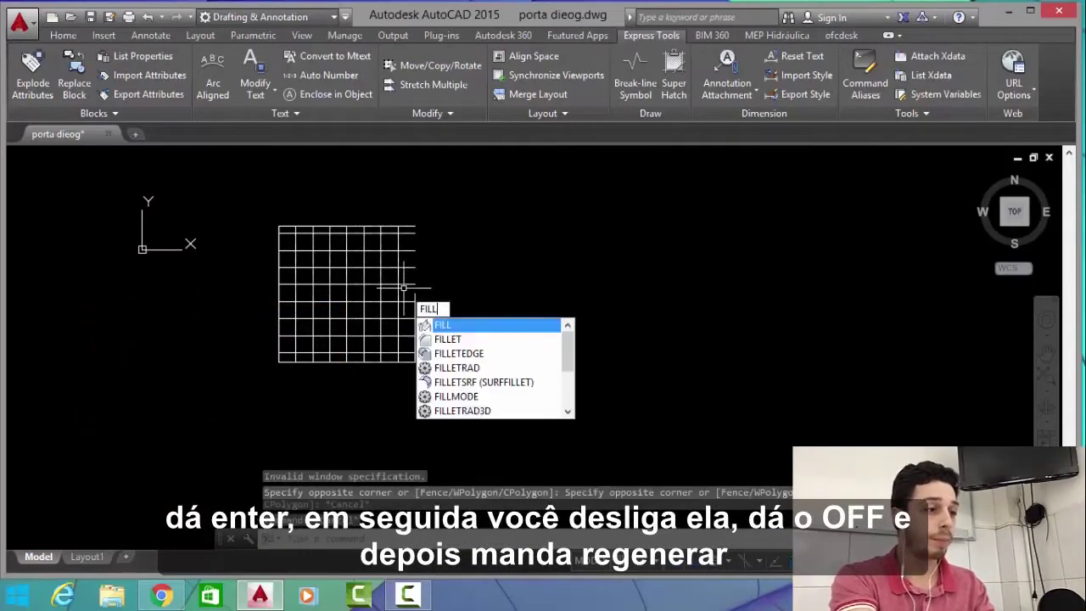
pyautogui.press('Return')
pyautogui.write('OF')
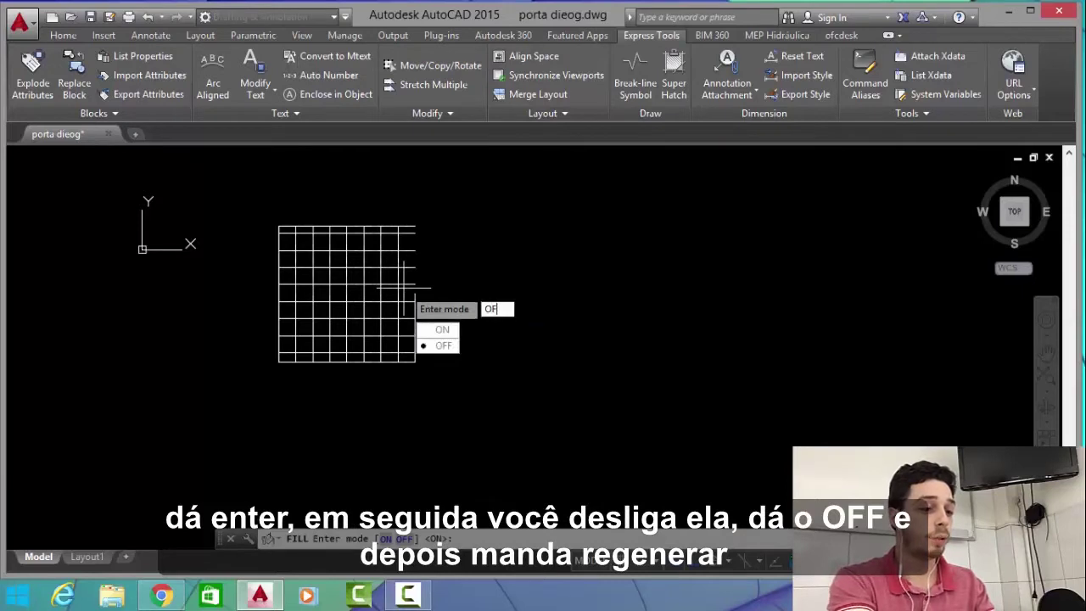
pyautogui.press('Return')
pyautogui.write('N')
pyautogui.press('Return')
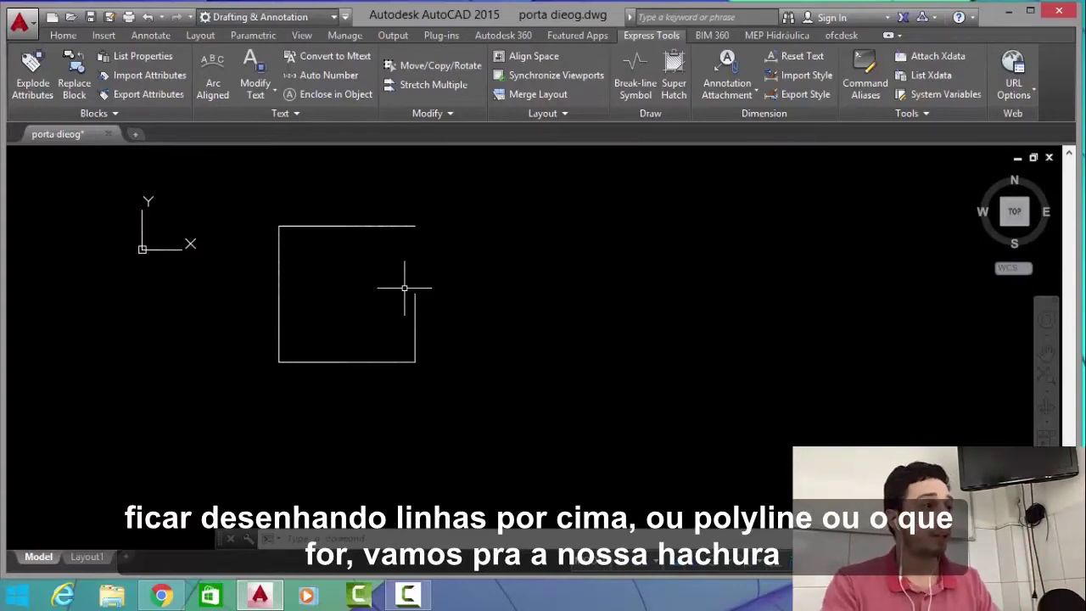
# Measure the gap in the square's right side with DIST, reading 2 units
pyautogui.click(68, 37)
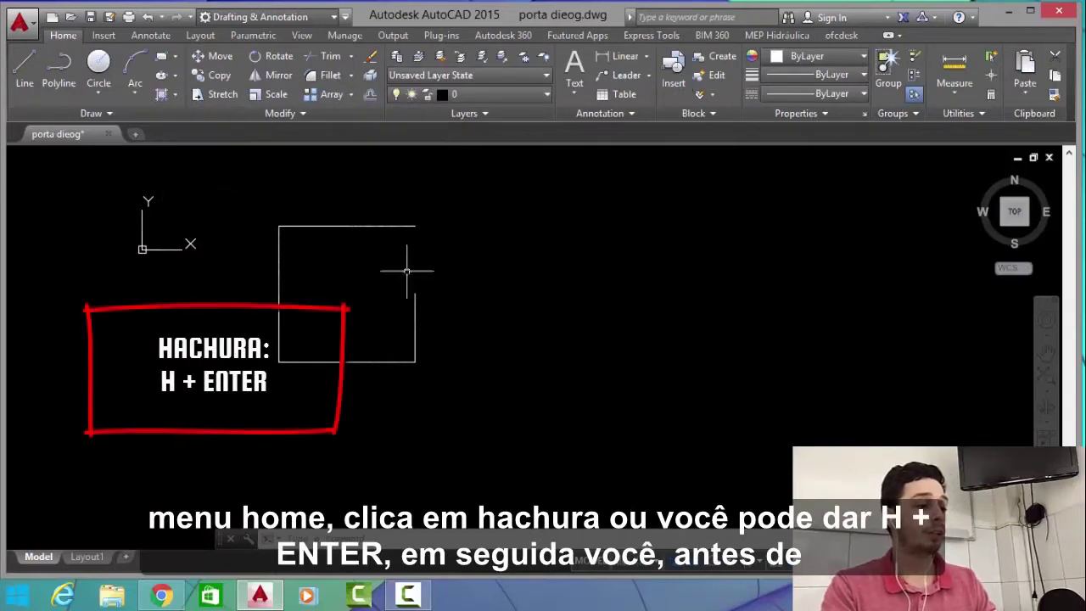
pyautogui.write('H')
pyautogui.press('Return')
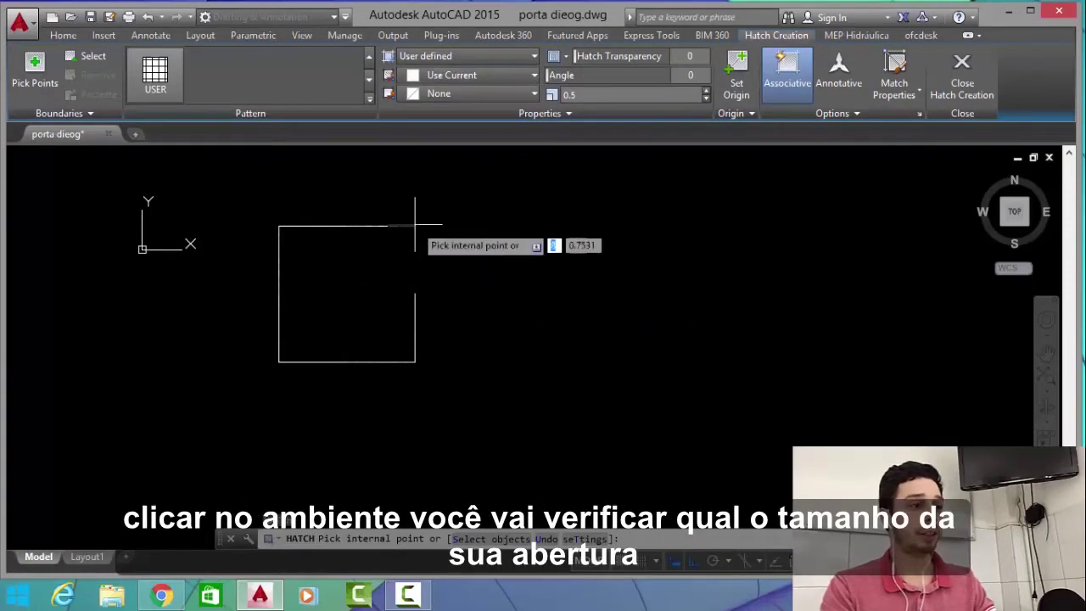
pyautogui.press('Escape')
pyautogui.scroll(4, 422, 259)
pyautogui.write('i')
pyautogui.press('Return')
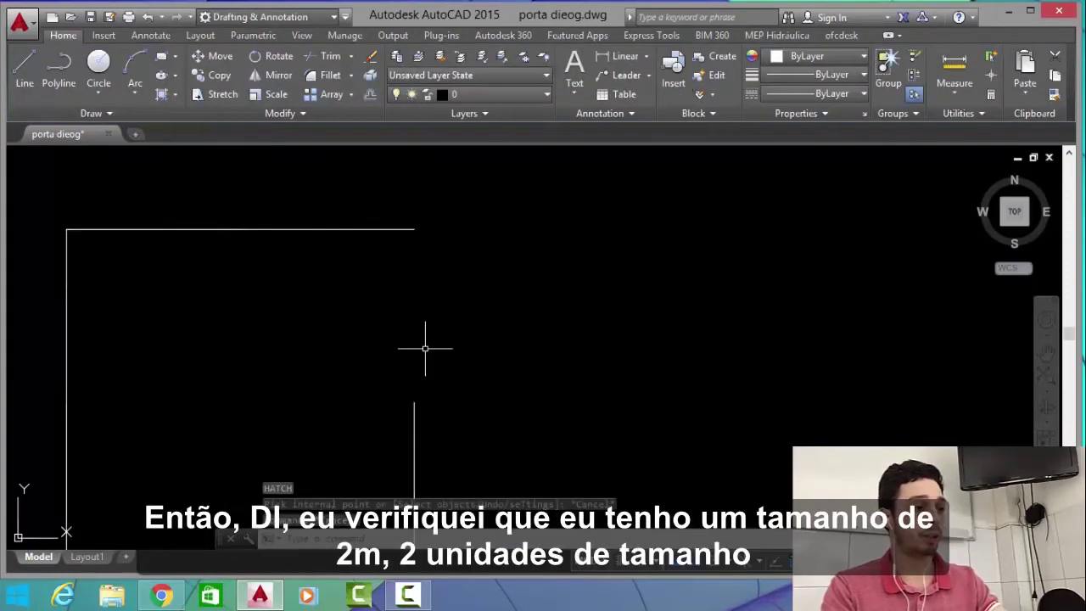
pyautogui.click(414, 402)
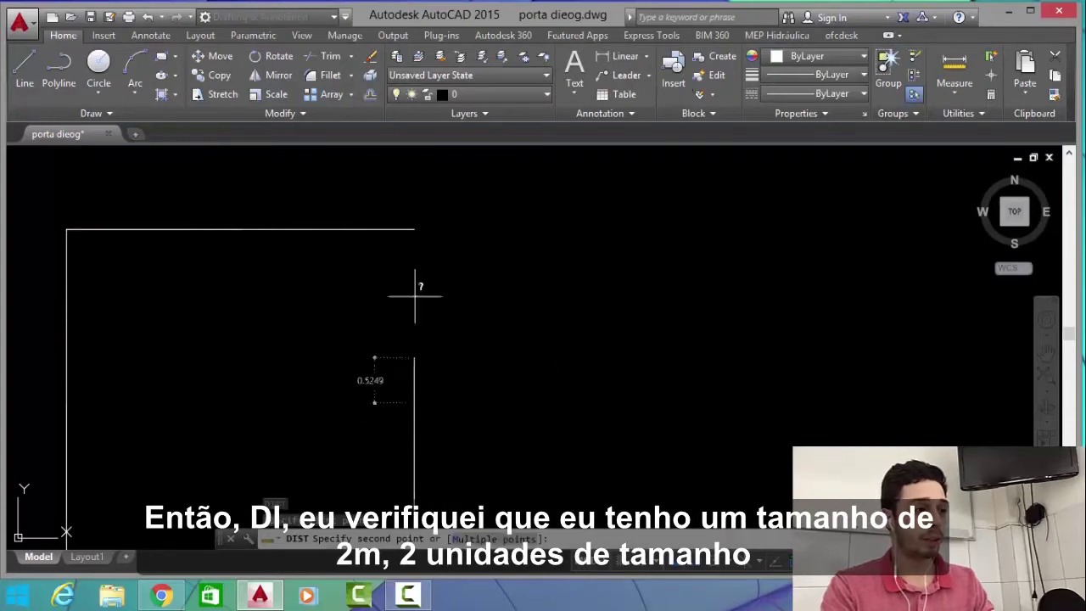
pyautogui.scroll(-2, 414, 229)
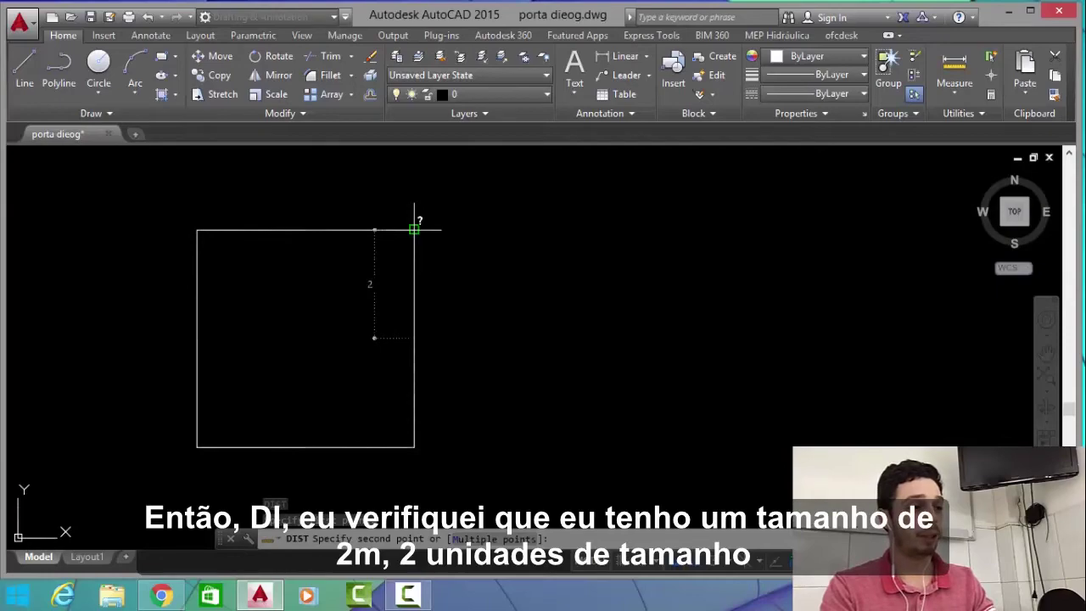
pyautogui.press('Escape')
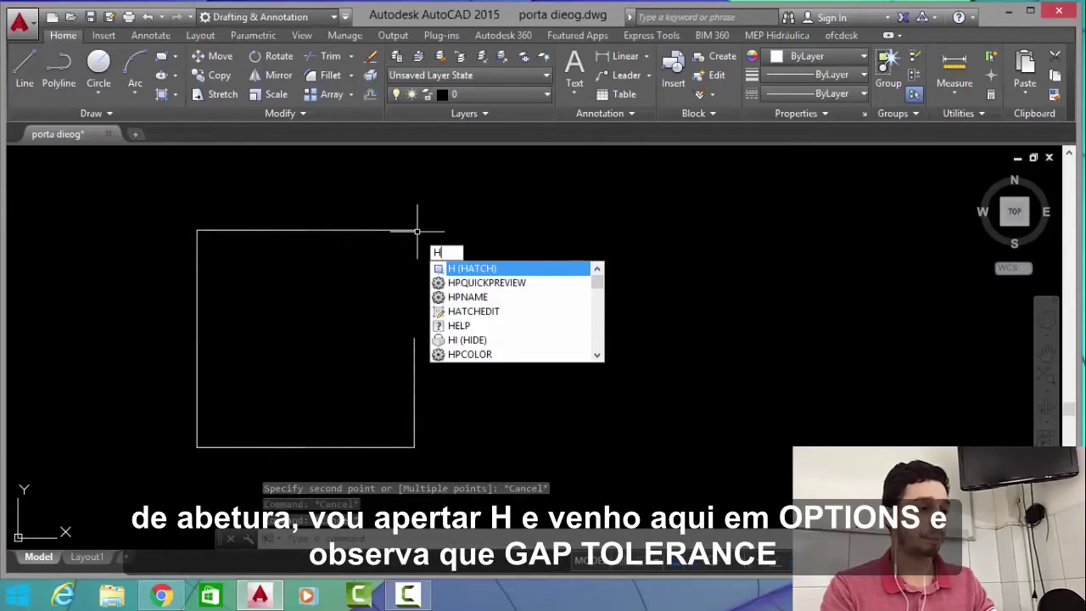
# Hatch the open square with the 0.5-spaced user-defined grid using gap tolerance 2
pyautogui.press('Return')
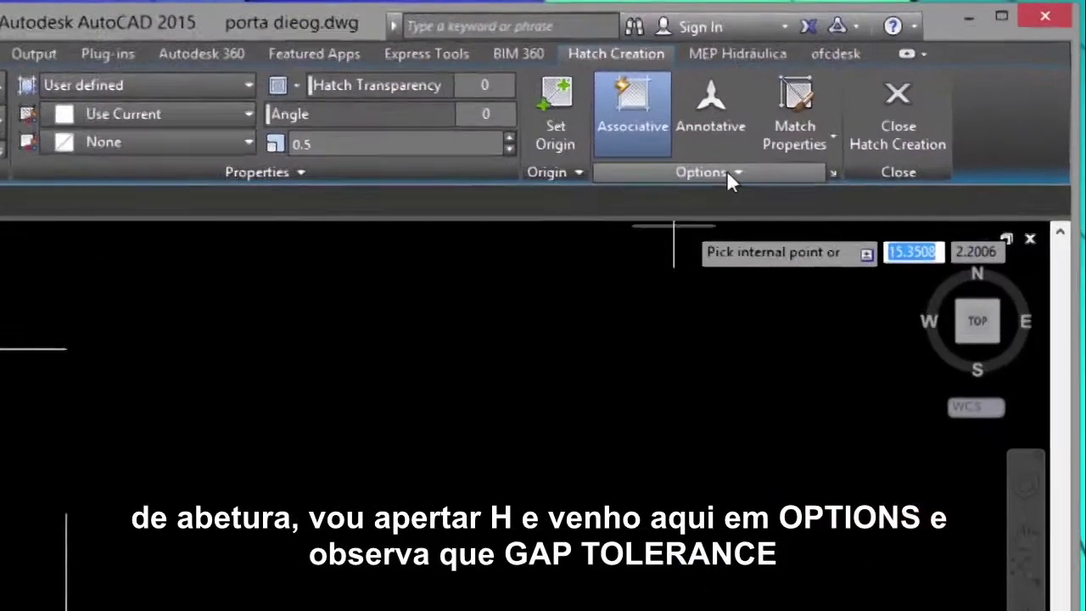
pyautogui.click(645, 219)
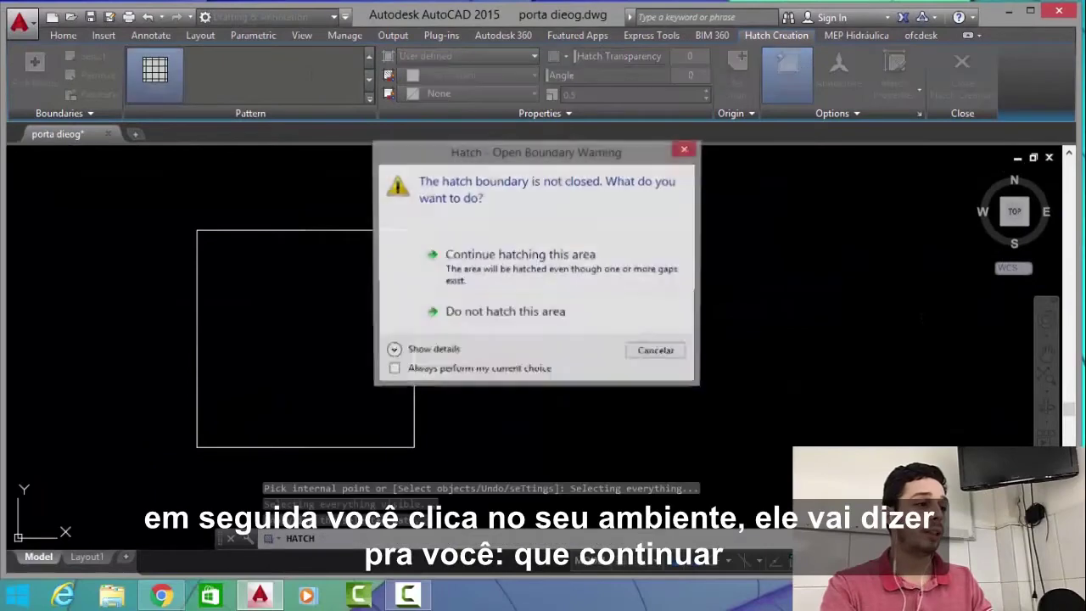
pyautogui.click(479, 264)
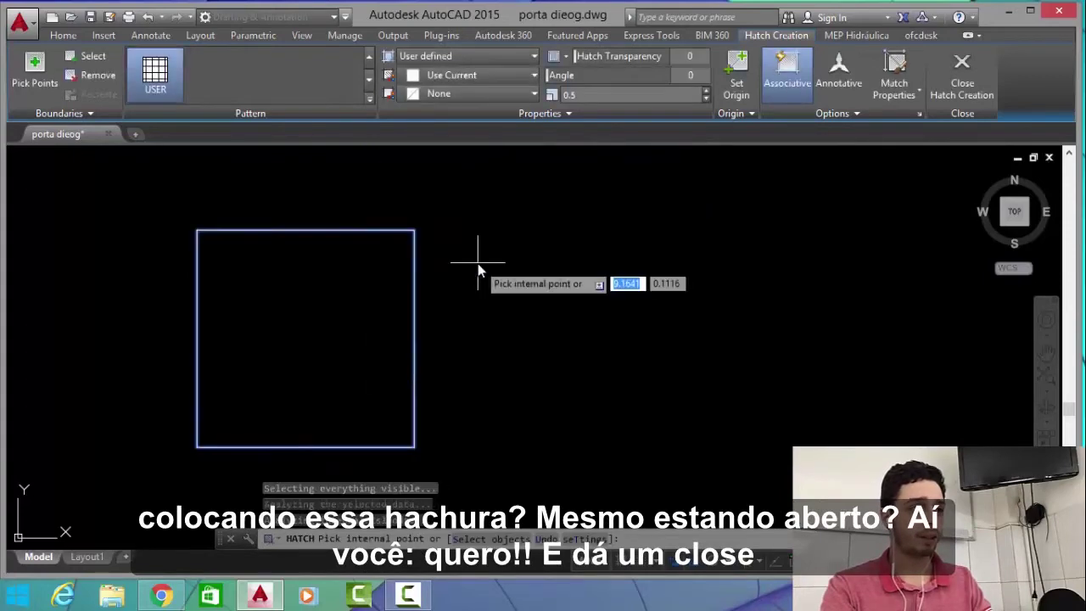
pyautogui.click(943, 69)
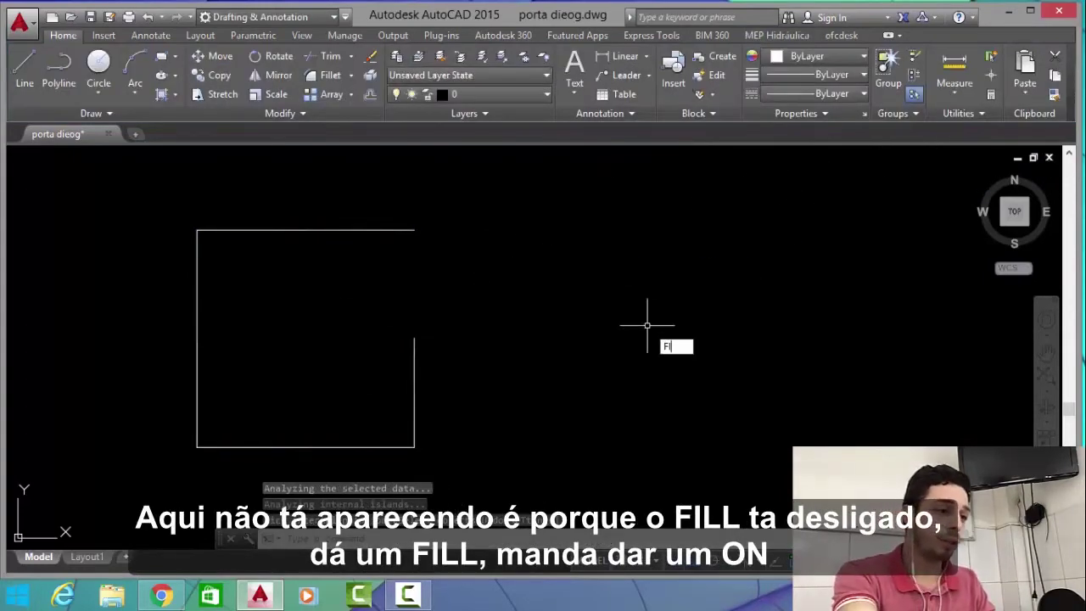
# Set FILL back to ON so the grid hatch displays again
pyautogui.write('LL')
pyautogui.press('Return')
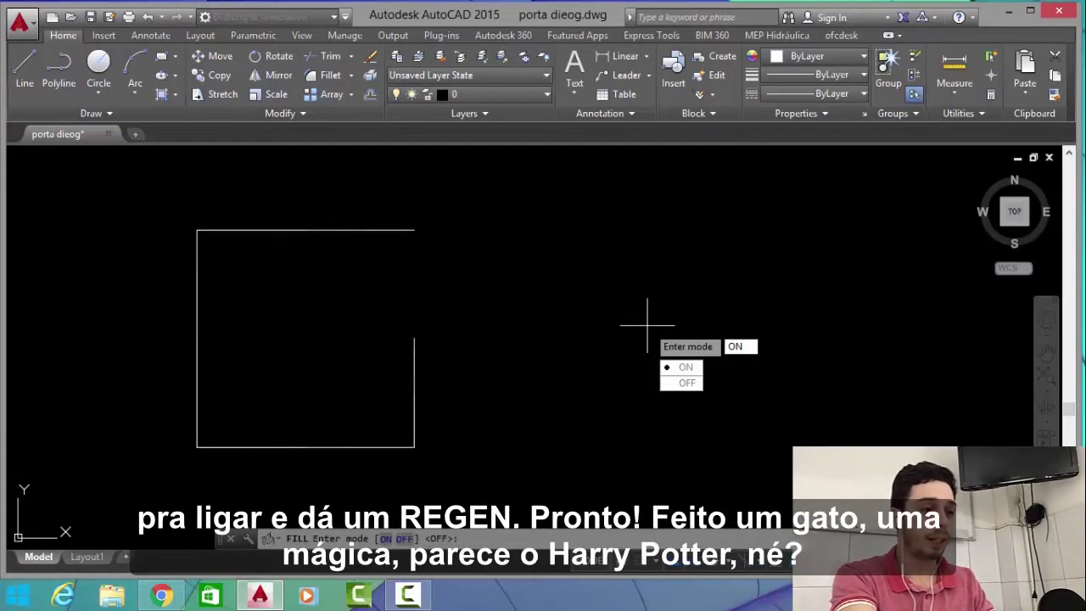
pyautogui.press('Return')
pyautogui.press('Return')
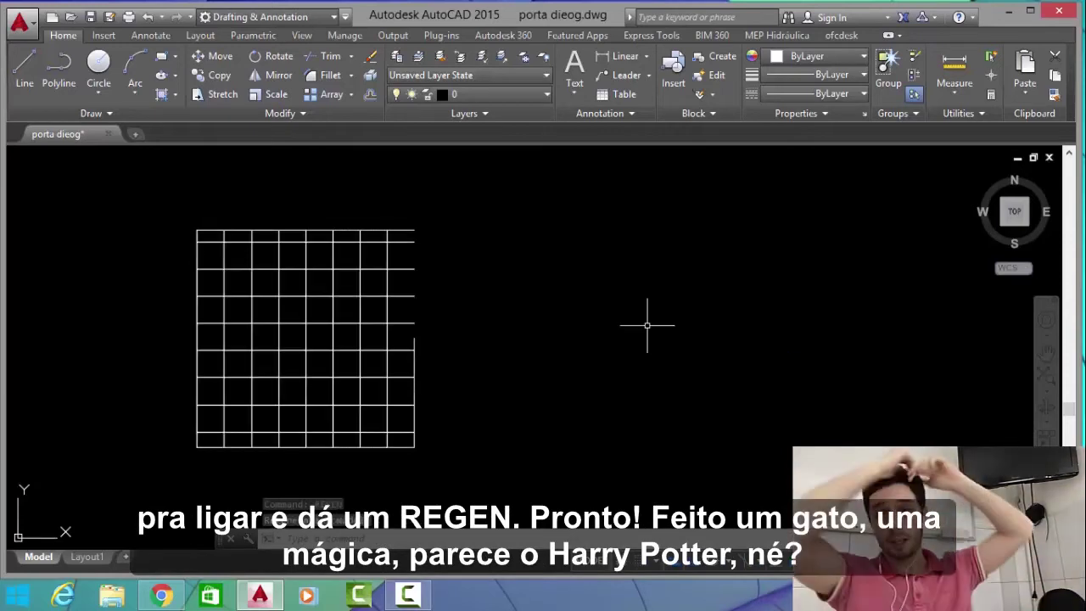